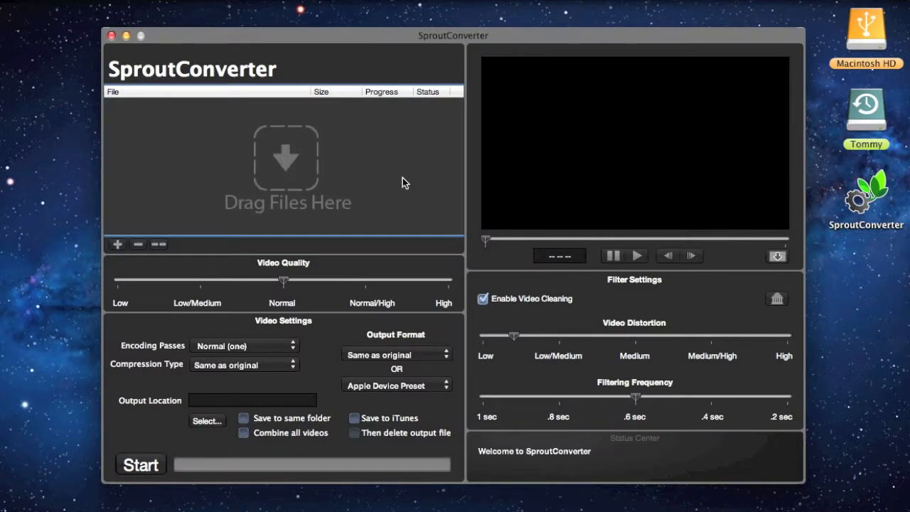
- Open the Video Examples folder on the Tommy drive and add Untitled 7101.mov to SproutConverter's file list
double_click(866, 107)
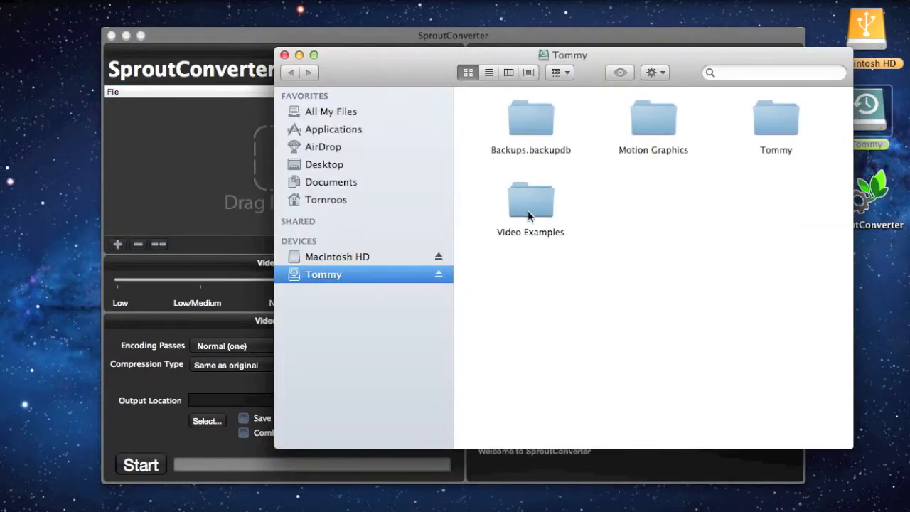
left_click(540, 204)
double_click(540, 204)
scroll(615, 248, "down", 5)
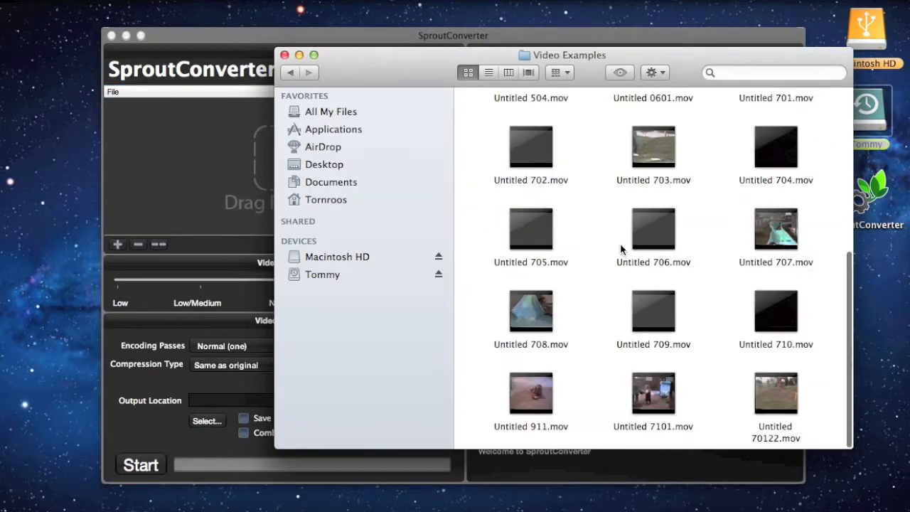
left_click_drag(653, 391, 221, 173)
left_click(221, 174)
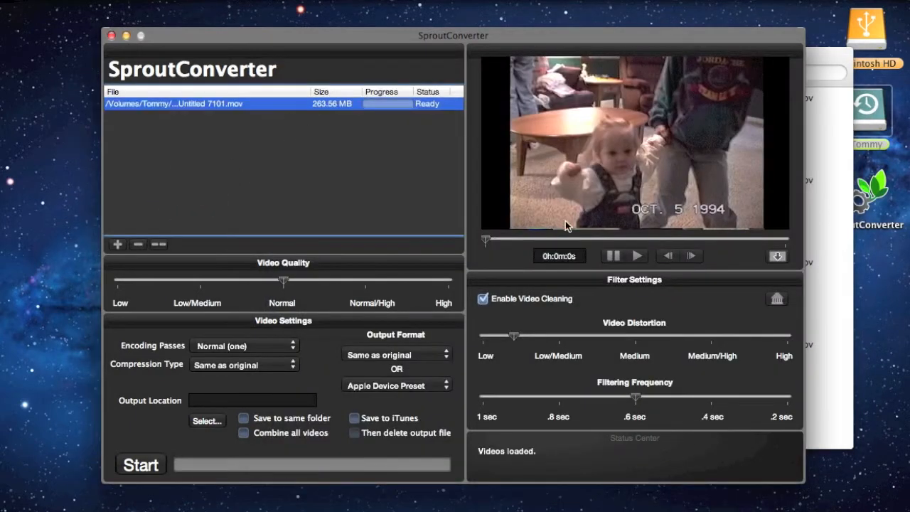
- Scrub the preview to about 15 s, and step through single frames to the blue distorted frame at about 13 s
left_click_drag(488, 242, 549, 242)
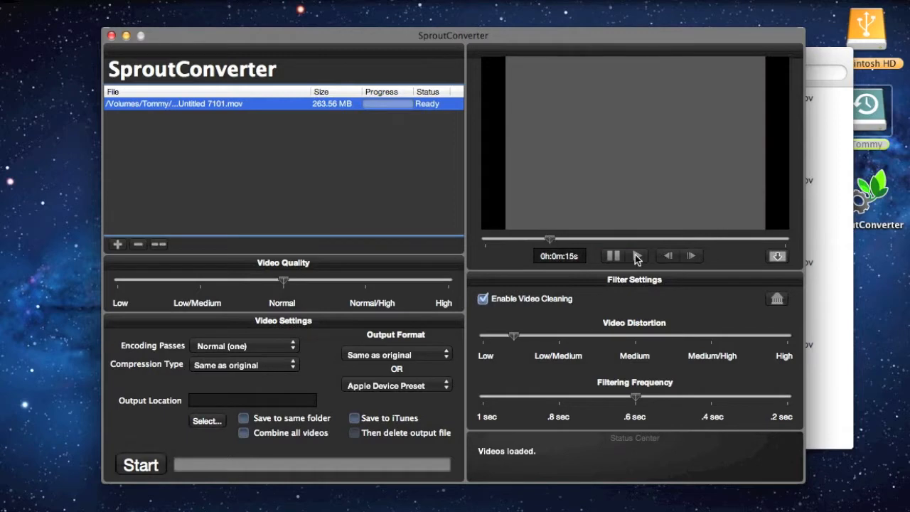
left_click(671, 256)
left_click(669, 255)
left_click(670, 256)
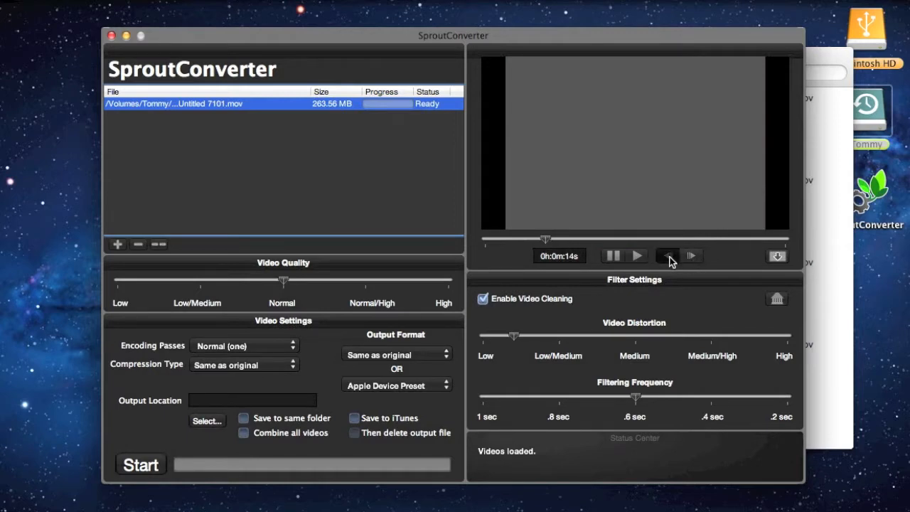
left_click(691, 256)
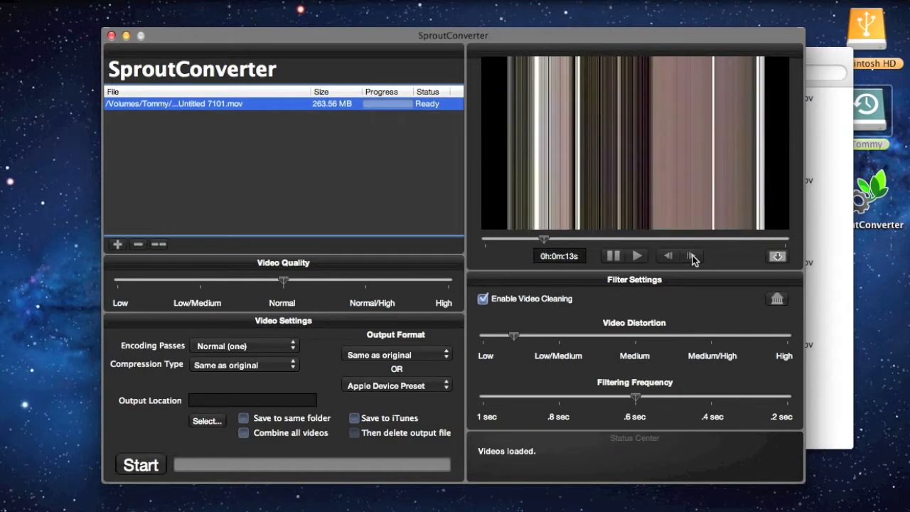
left_click(692, 256)
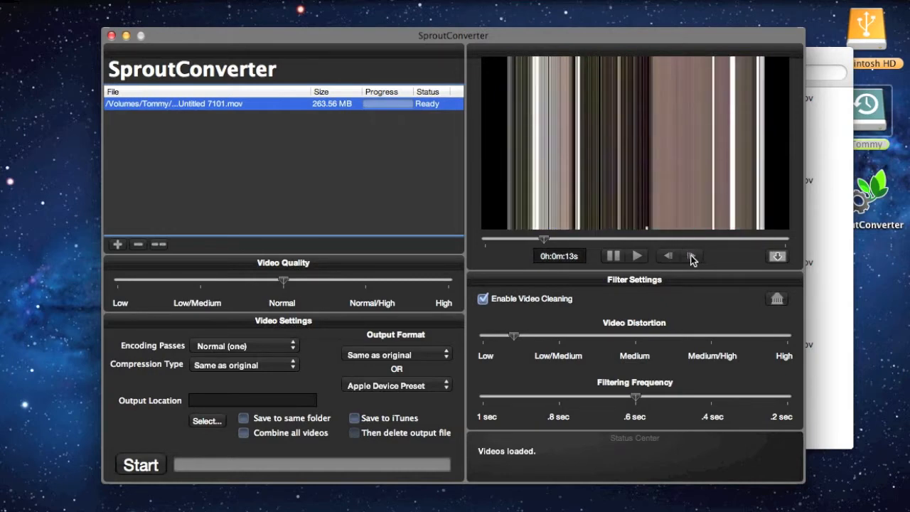
left_click(692, 256)
left_click(691, 256)
left_click(692, 256)
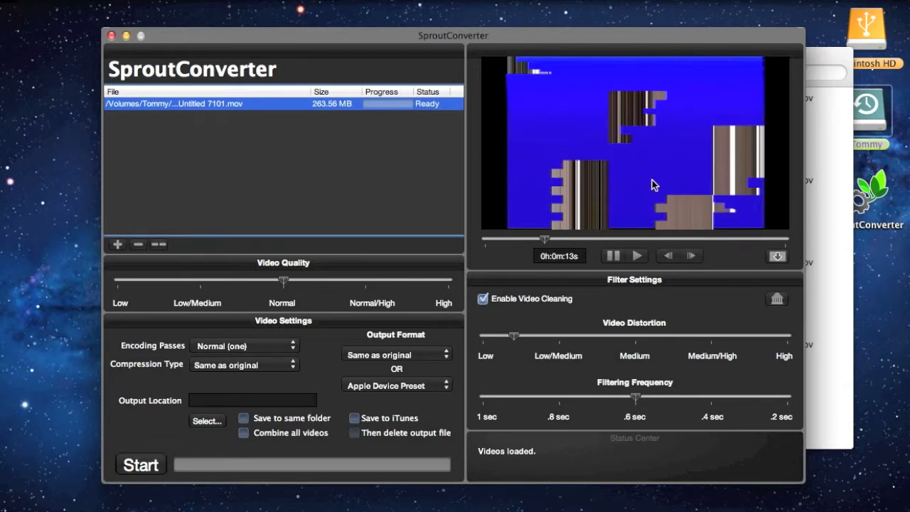
- Open the Filter Library beside the video preview and examine the stored distortion filters, including filter 17.png
left_click(777, 300)
left_click_drag(420, 8, 394, 79)
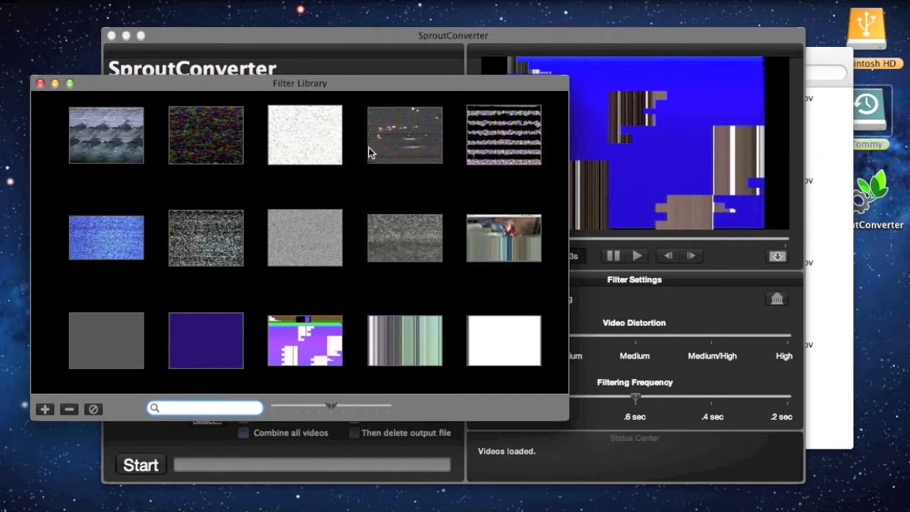
scroll(489, 172, "down", 1)
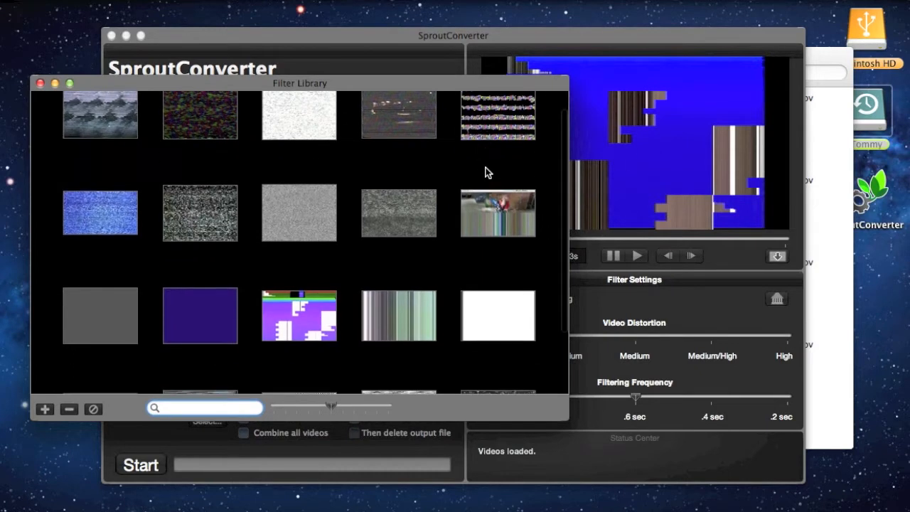
scroll(487, 175, "up", 1)
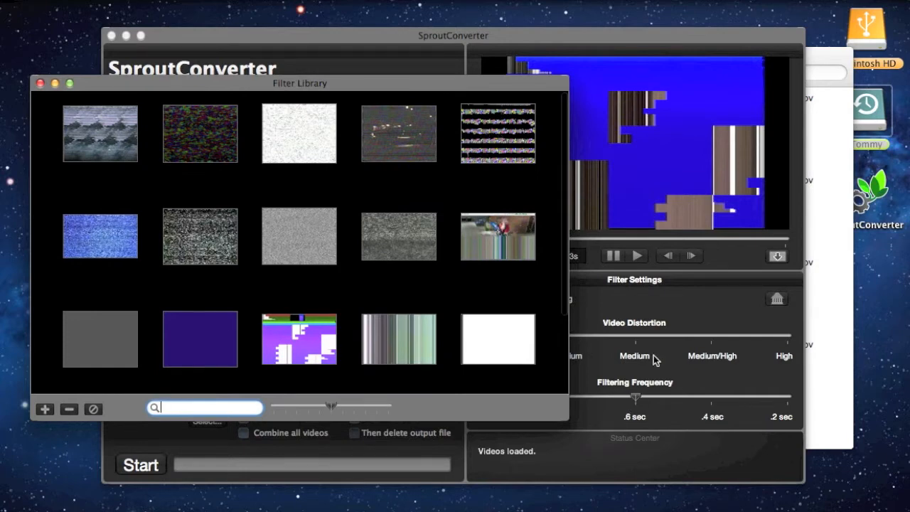
left_click_drag(428, 85, 412, 88)
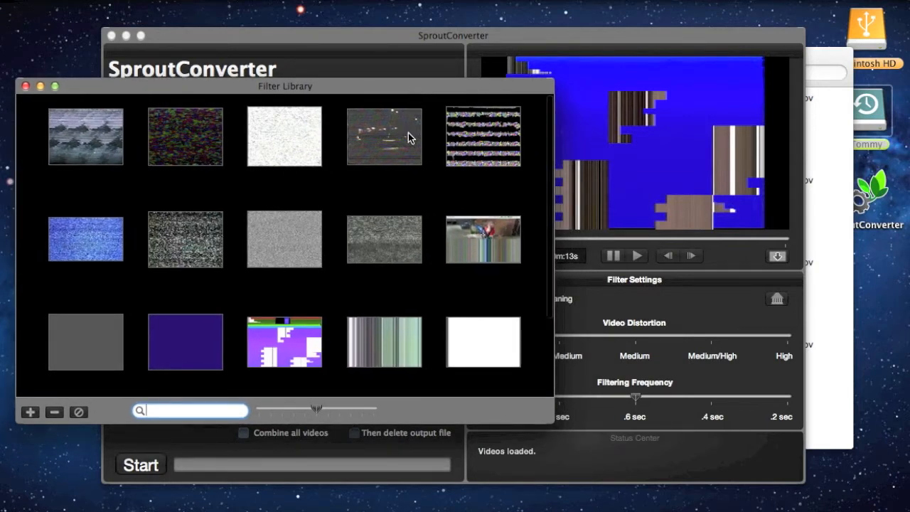
left_click_drag(435, 89, 427, 93)
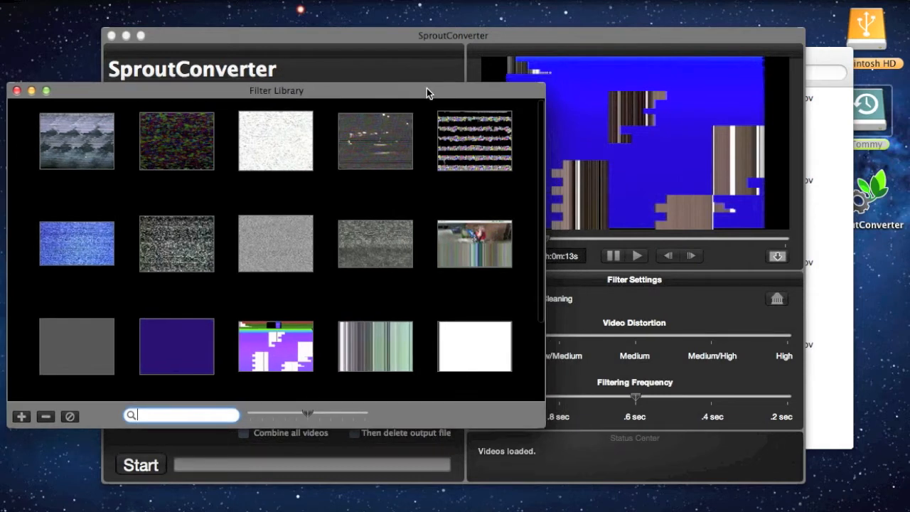
left_click_drag(499, 86, 494, 79)
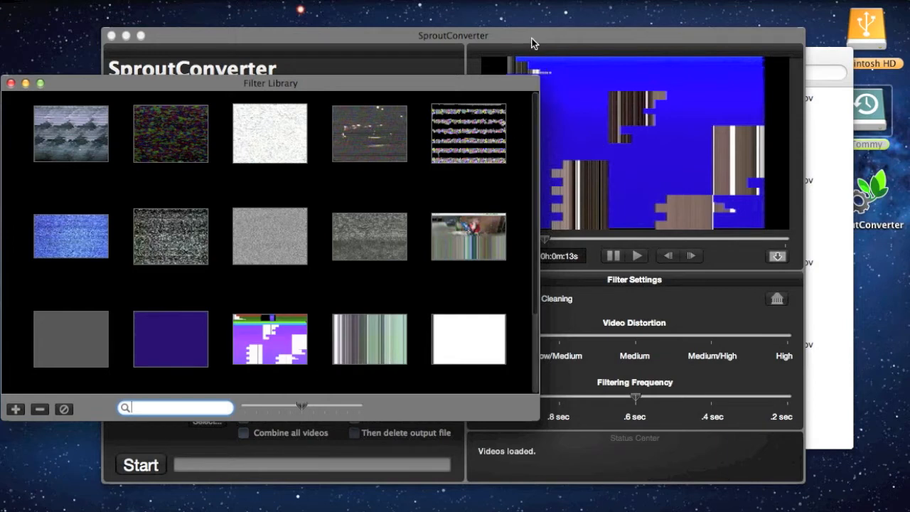
left_click_drag(526, 35, 530, 36)
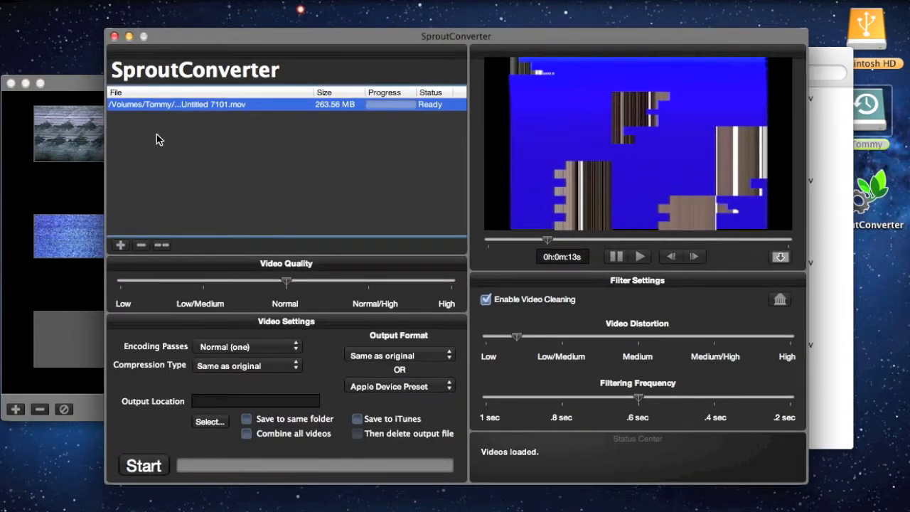
left_click_drag(80, 87, 112, 73)
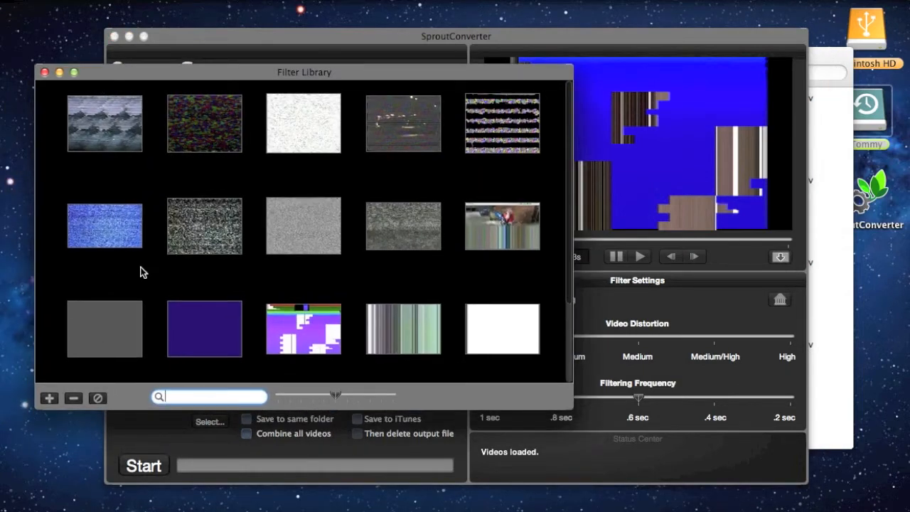
left_click(122, 238)
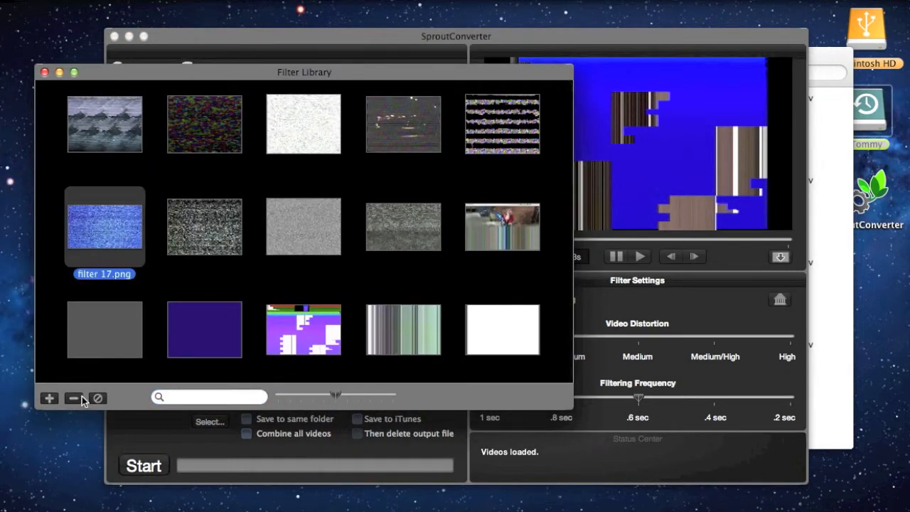
left_click(201, 284)
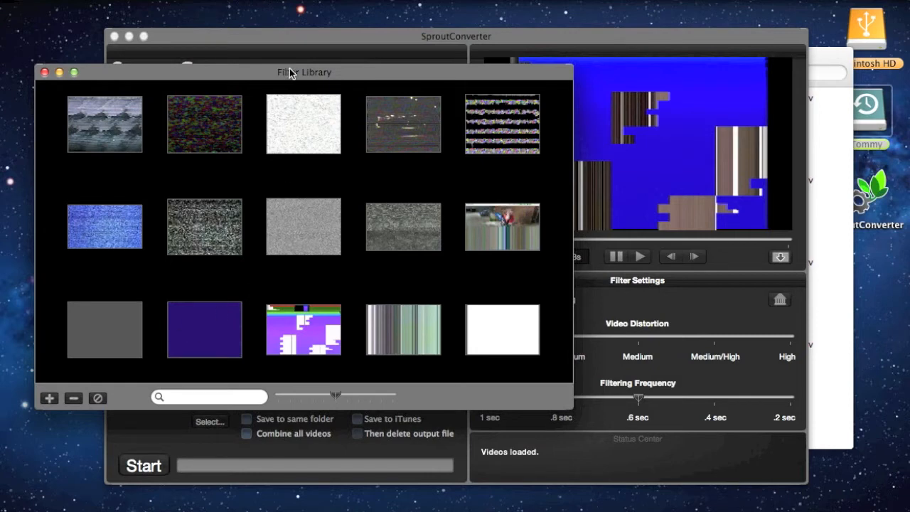
- Return to the main converter window and save the current blue distorted preview frame as a new filter
left_click_drag(289, 71, 264, 72)
left_click(515, 44)
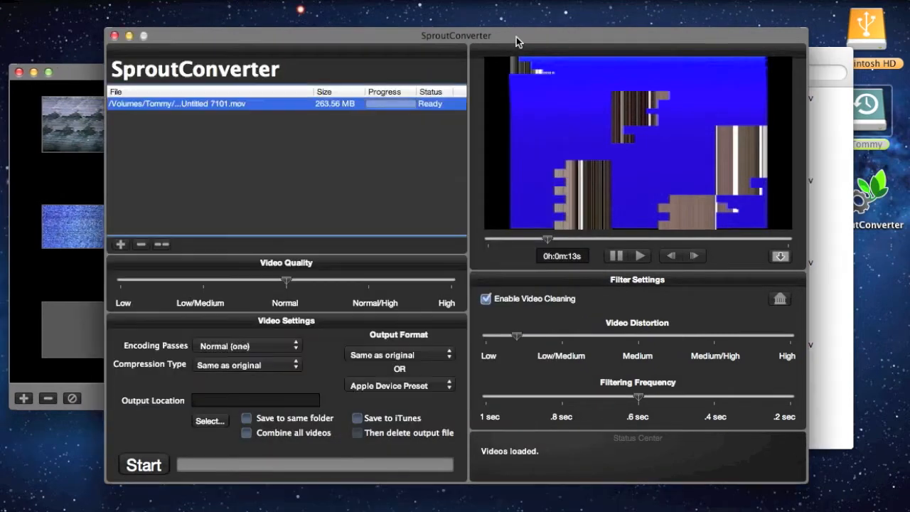
left_click(781, 257)
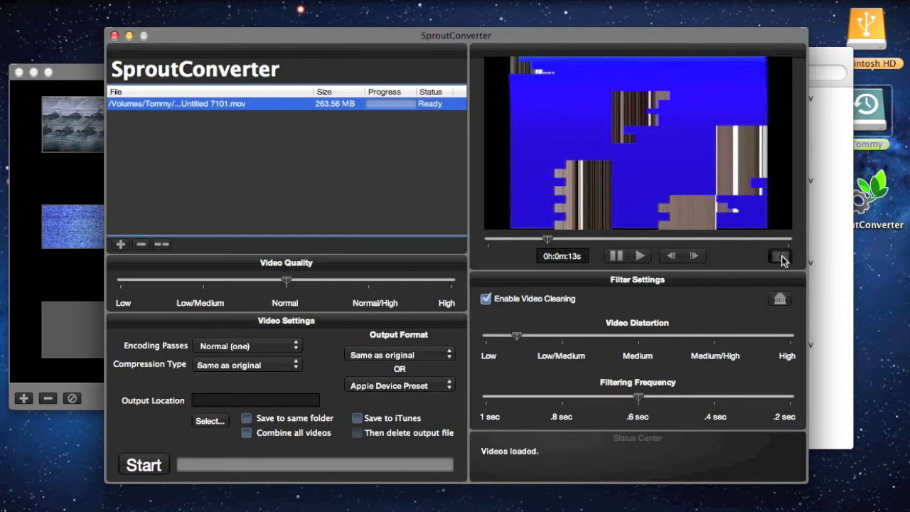
- Check the end of the Filter Library for the filter made from the preview frame
left_click(77, 289)
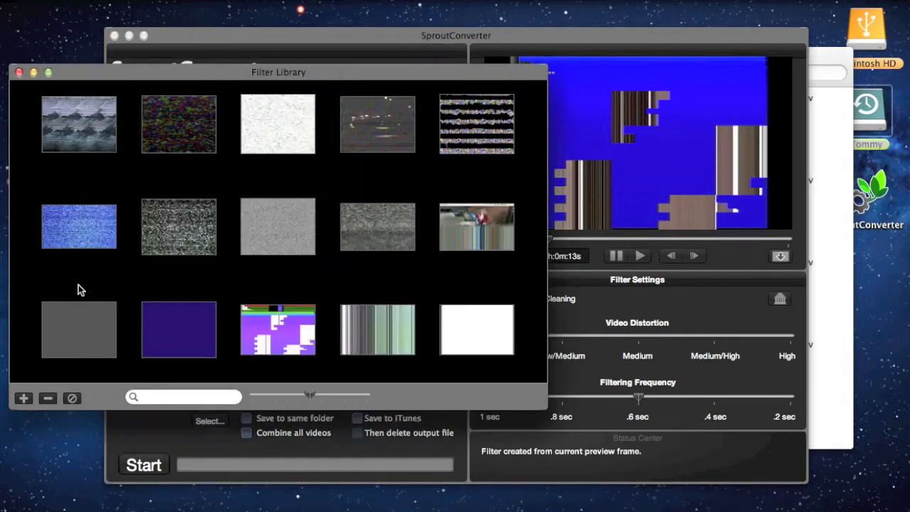
scroll(85, 285, "down", 5)
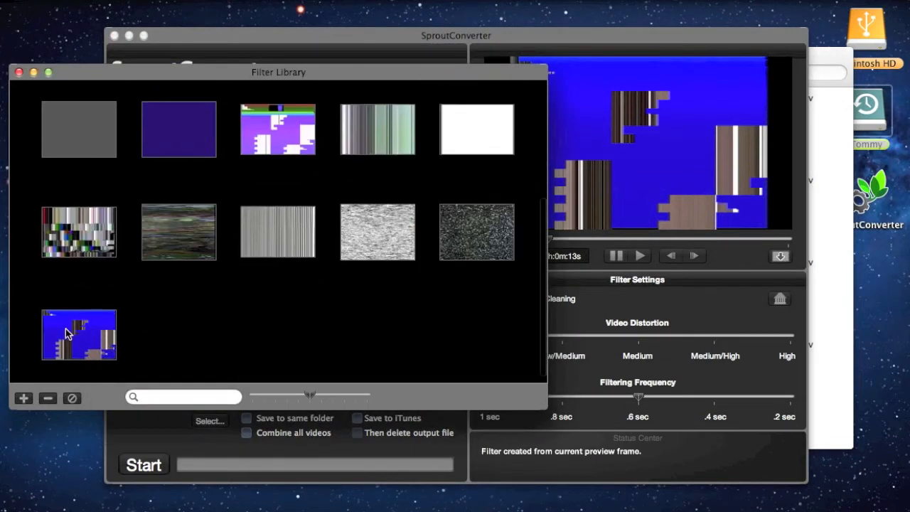
left_click_drag(168, 75, 161, 77)
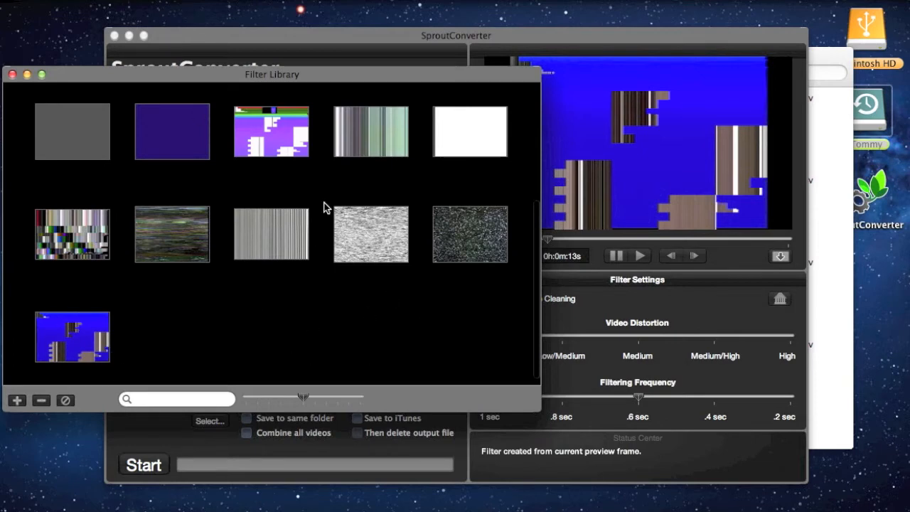
scroll(278, 139, "up", 1)
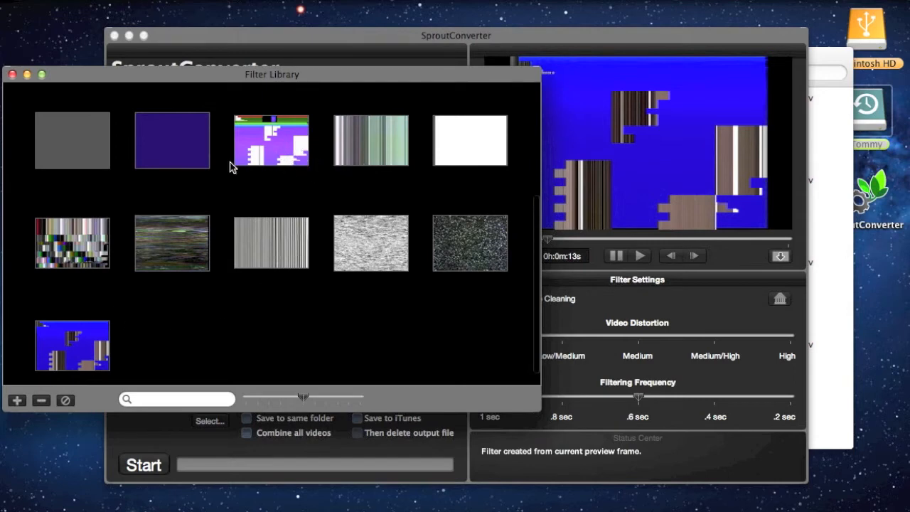
- Configure the conversion with High video quality, saving to the same folder, and Low/Medium video distortion filtering
left_click_drag(257, 42, 260, 40)
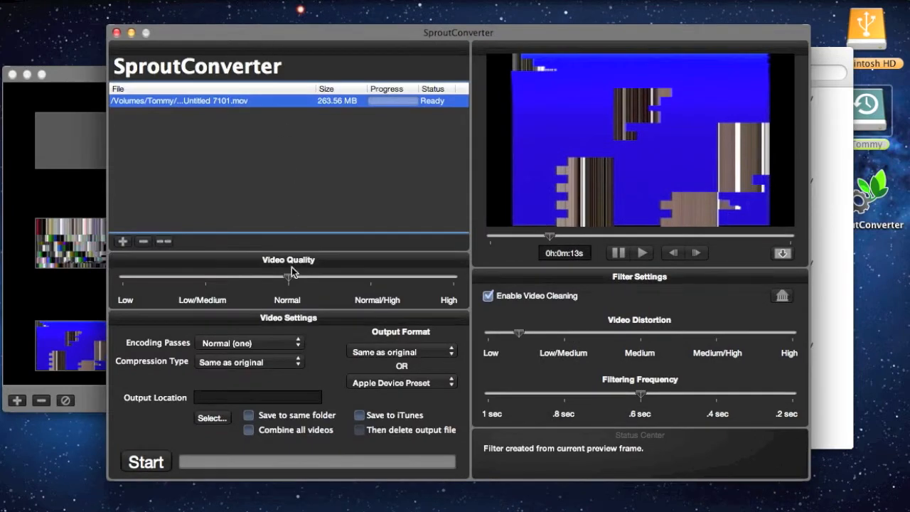
left_click(292, 231)
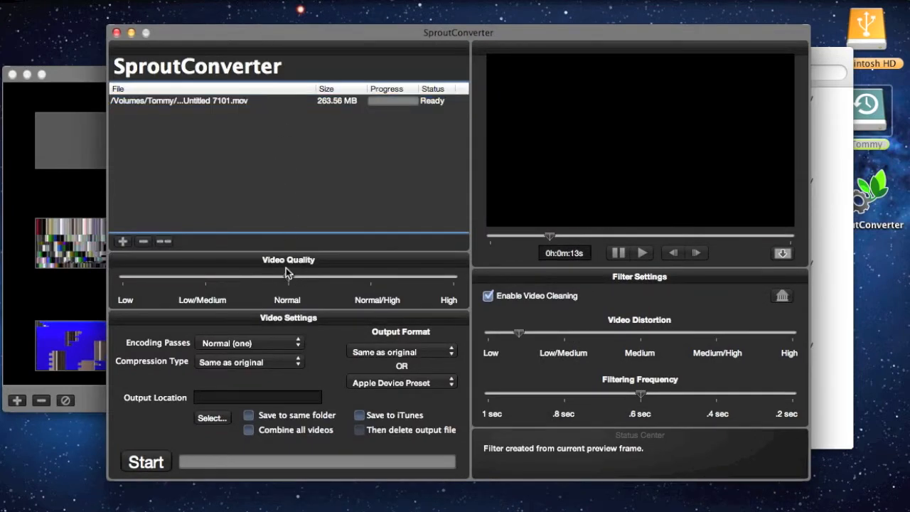
left_click_drag(324, 278, 459, 288)
left_click(262, 419)
left_click_drag(519, 333, 565, 334)
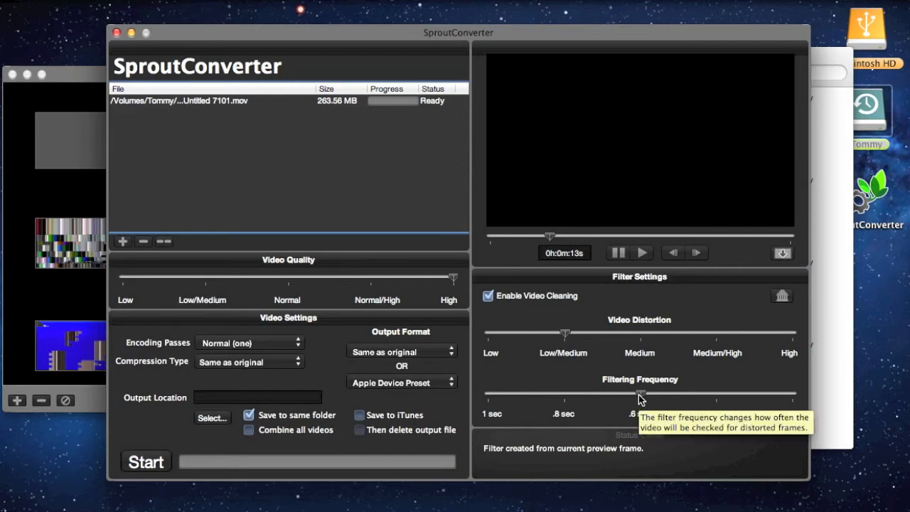
- Select Untitled 7101.mov, scrub its preview to about 44 s, and start the conversion
left_click(341, 101)
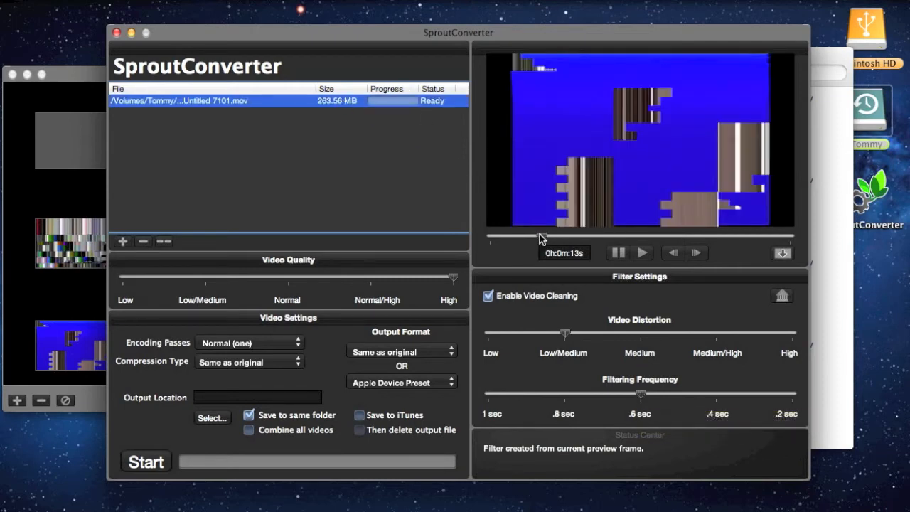
left_click_drag(540, 238, 744, 239)
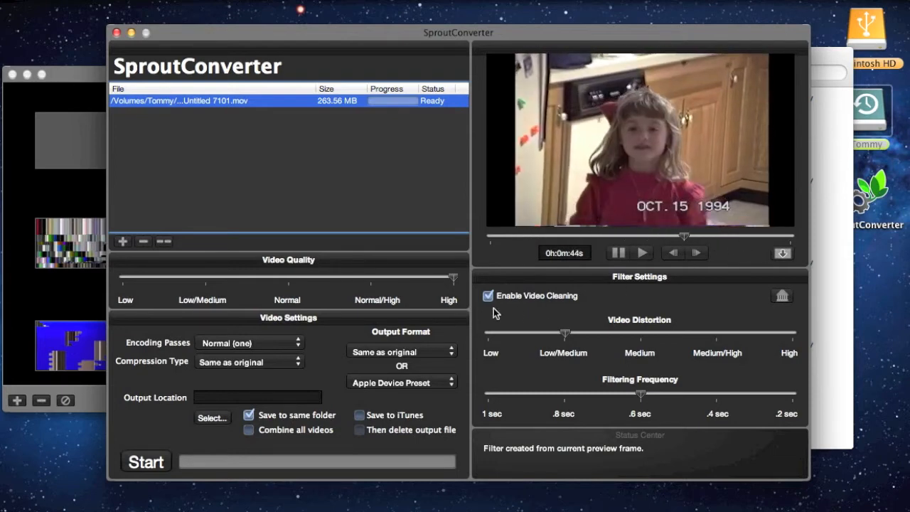
left_click(153, 463)
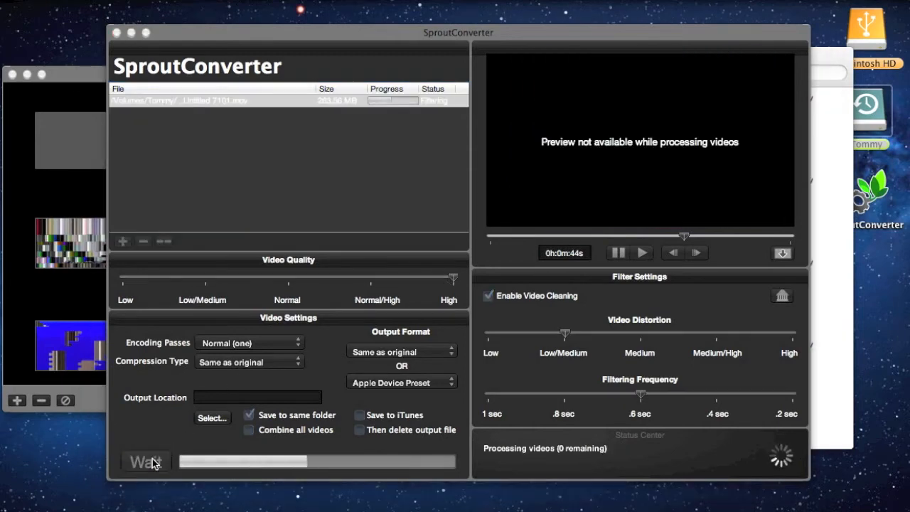
- Switch to the Video Examples folder in Finder and scrub through a quick preview of the original Untitled 7101.mov
left_click(837, 208)
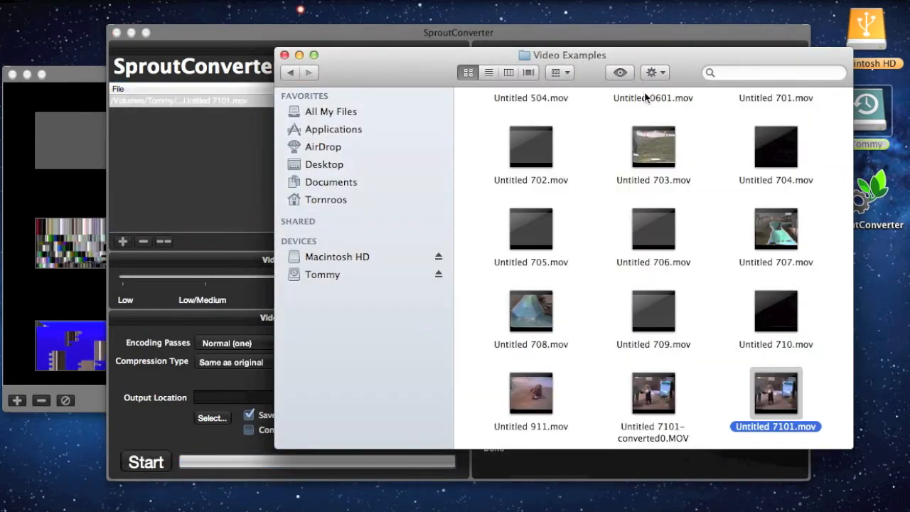
scroll(708, 306, "down", 3)
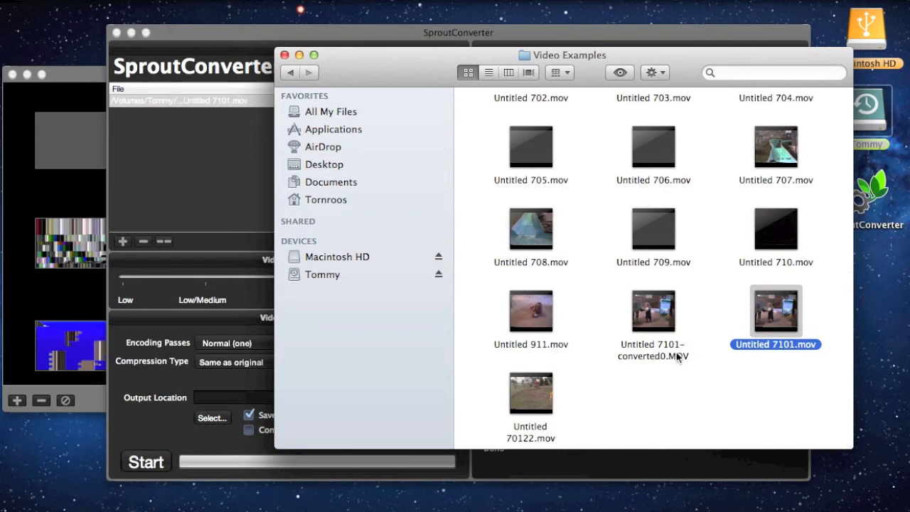
key("space")
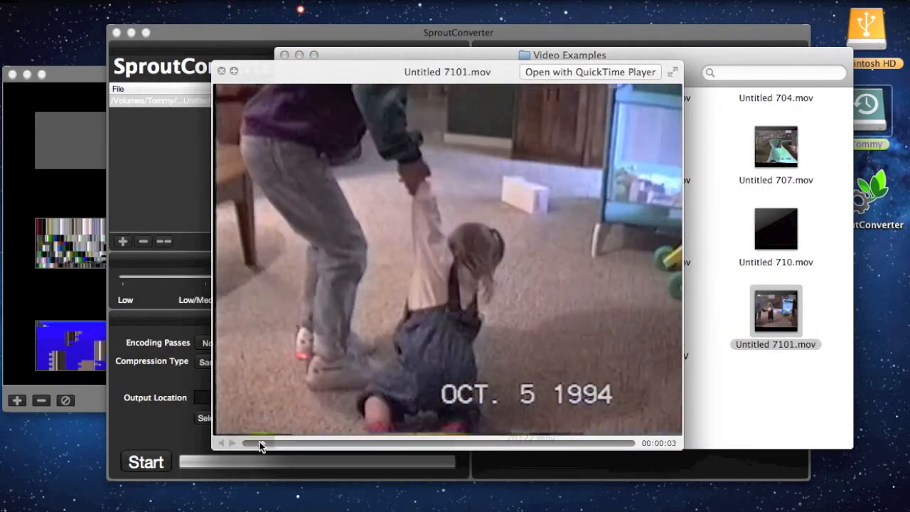
left_click_drag(260, 442, 337, 442)
left_click_drag(474, 448, 625, 436)
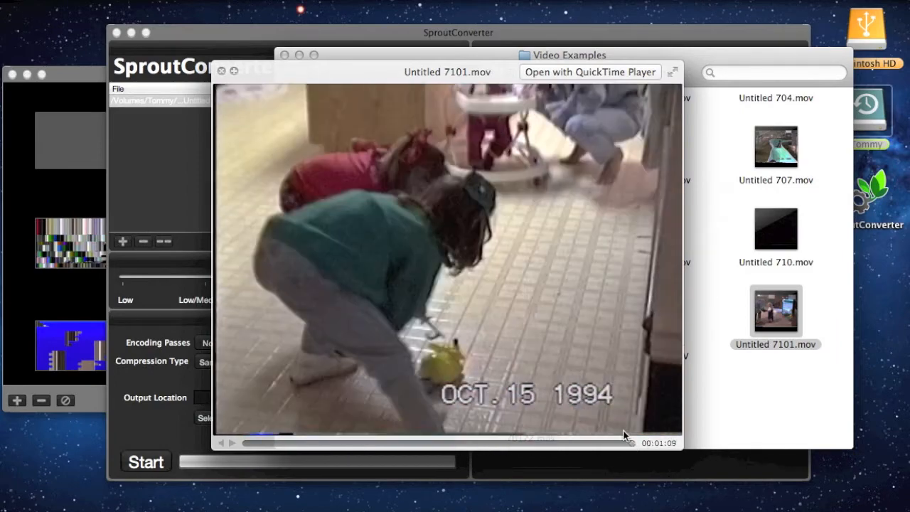
key("space")
- Open a quick preview of Untitled 7101-converted0.MOV and scrub through it to check the cleaned footage
left_click(659, 349)
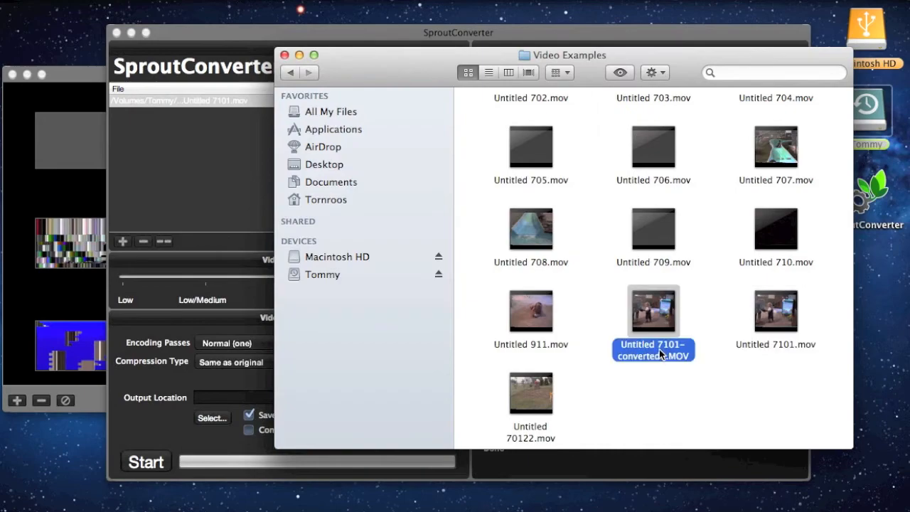
key("space")
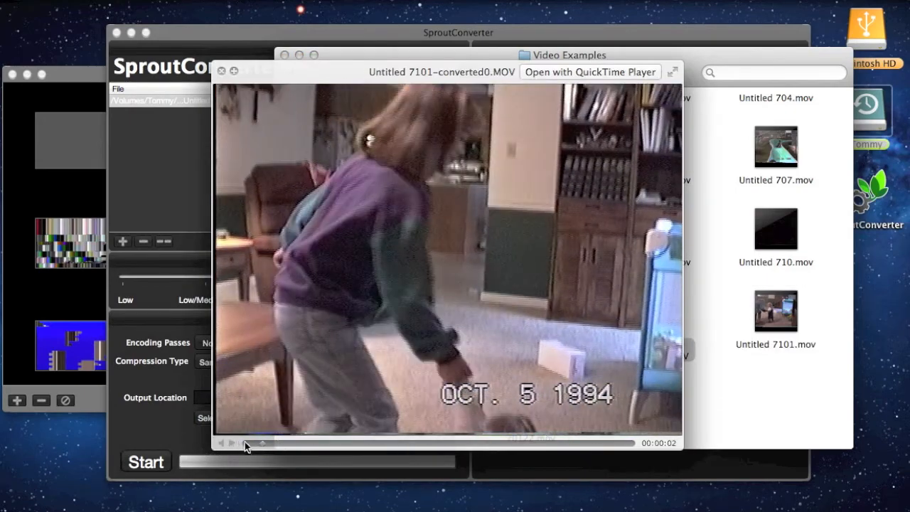
left_click_drag(245, 441, 367, 441)
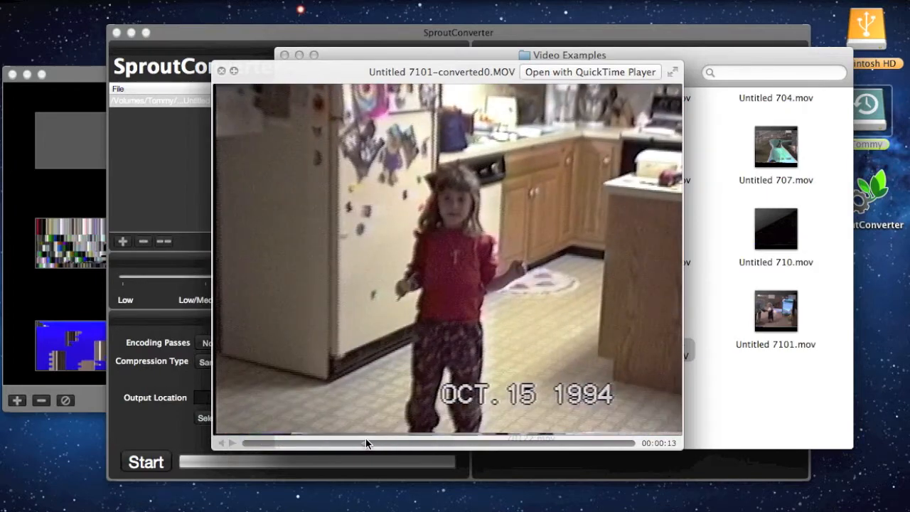
key("space")
- Switch back to SproutConverter and delete the custom blue distortion filter at the end of the Filter Library
left_click(217, 201)
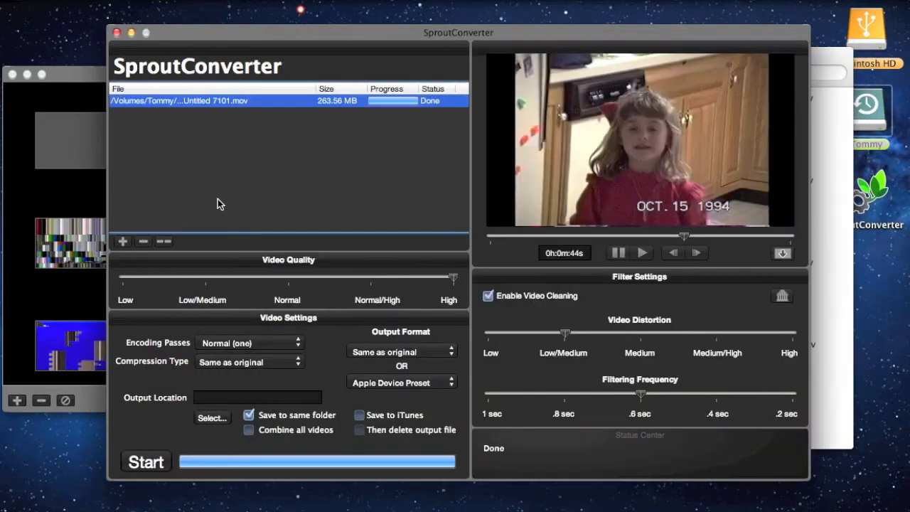
left_click_drag(97, 80, 122, 86)
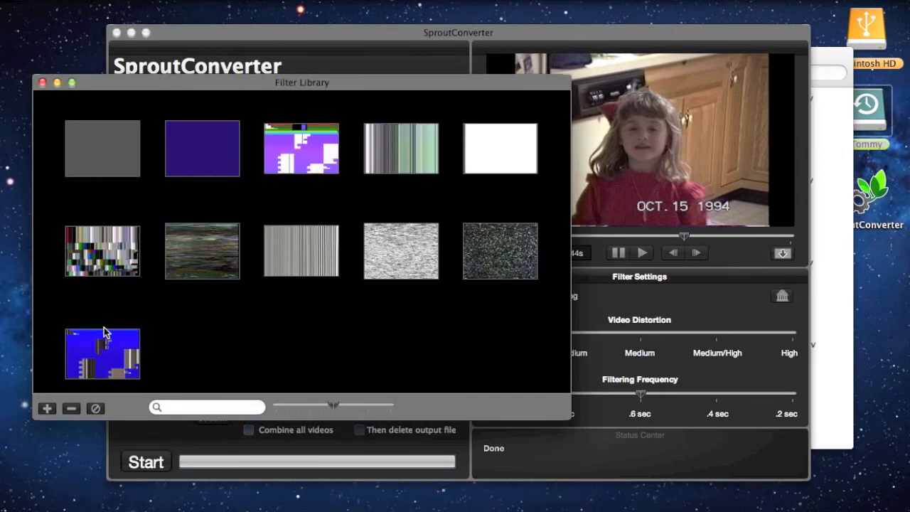
left_click(97, 353)
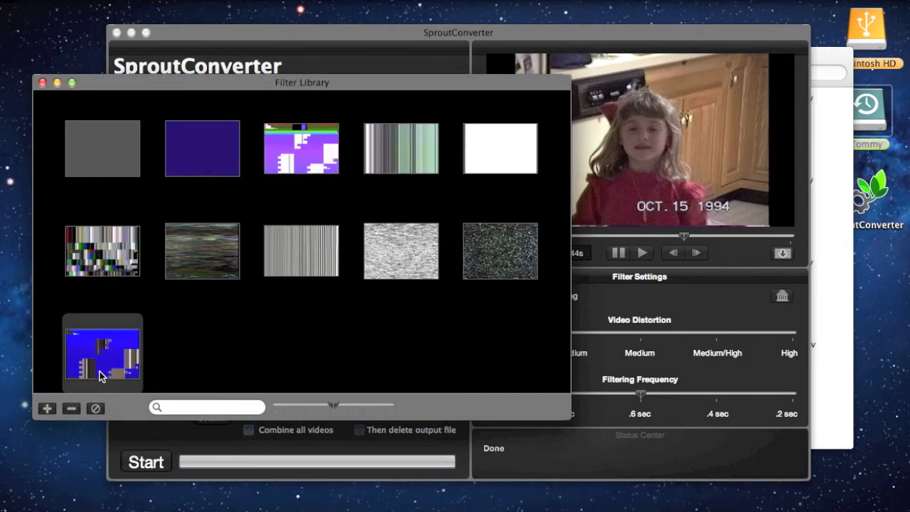
left_click(72, 409)
scroll(179, 348, "up", 2)
scroll(179, 348, "down", 2)
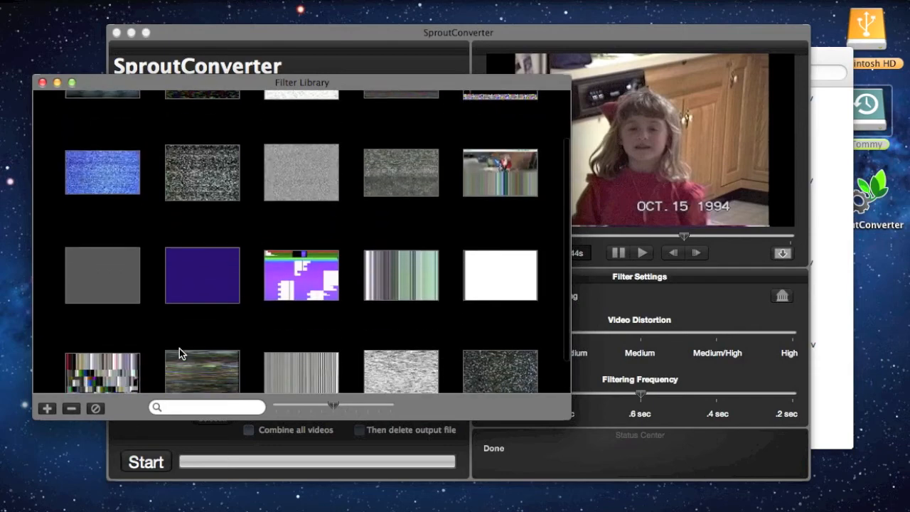
- Slightly enlarge the Filter Library thumbnails and select filter6.jpg in the last row, ready for a filter search by name
mouse_move(327, 409)
left_mouse_down()
mouse_move(306, 405)
mouse_move(350, 407)
mouse_move(329, 407)
left_mouse_up()
left_click(228, 406)
scroll(223, 360, "down", 1)
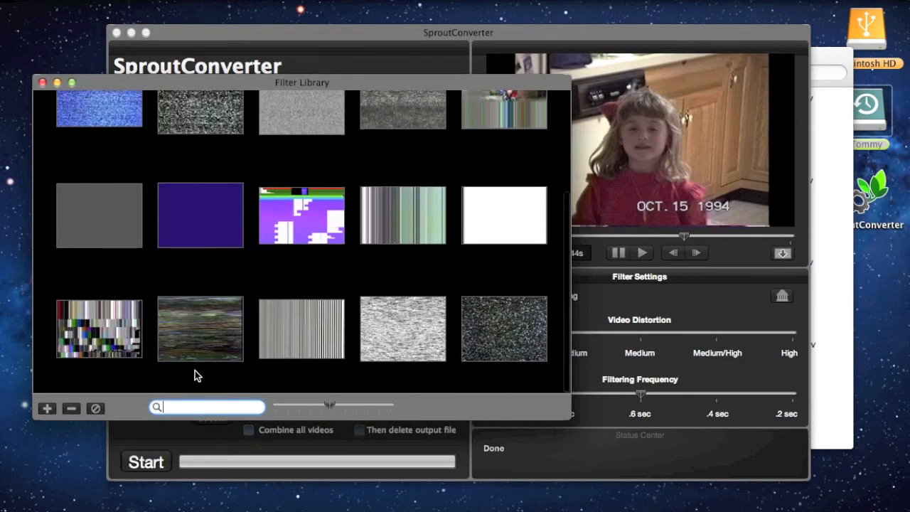
left_click(194, 371)
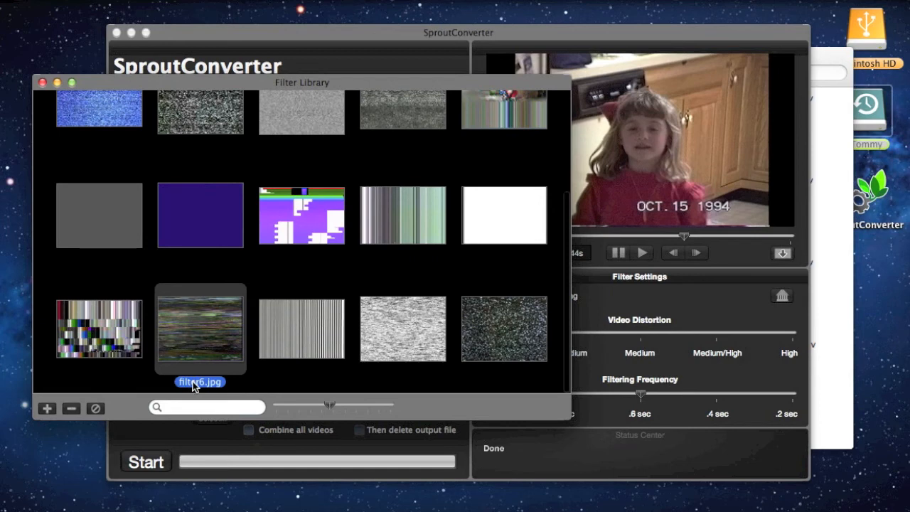
left_click(195, 406)
- Close the Filter Library and shift the main converter window slightly aside
left_click_drag(115, 83, 105, 95)
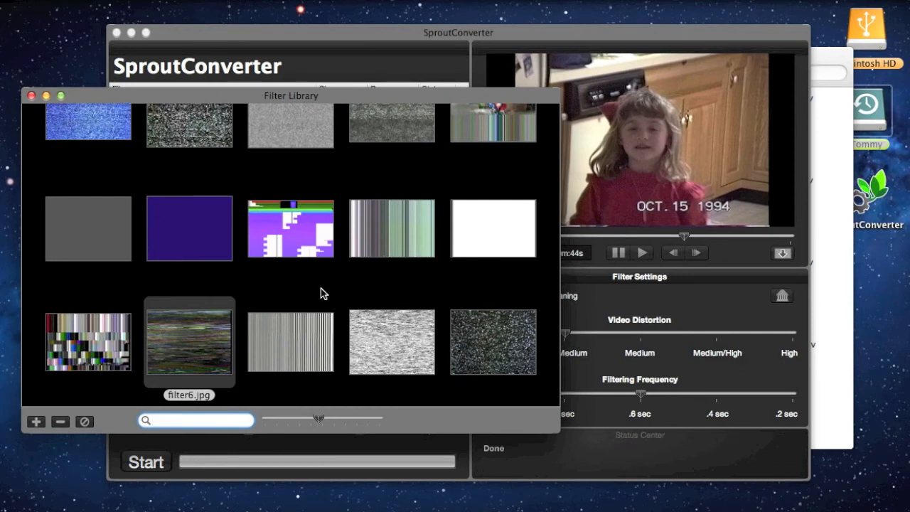
left_click(32, 96)
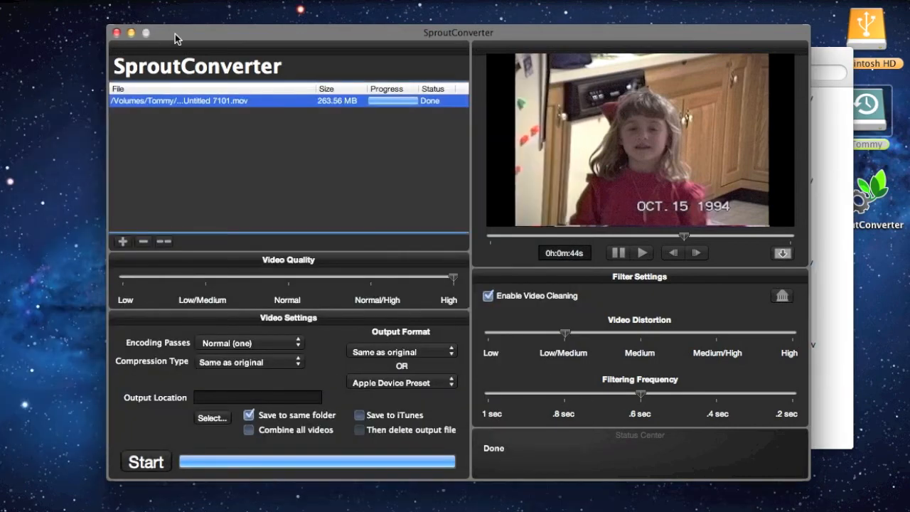
left_click_drag(175, 33, 145, 39)
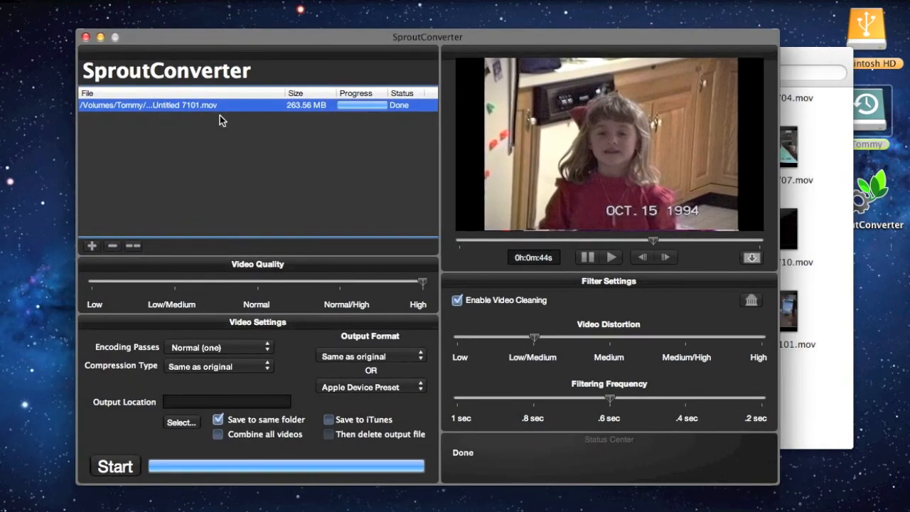